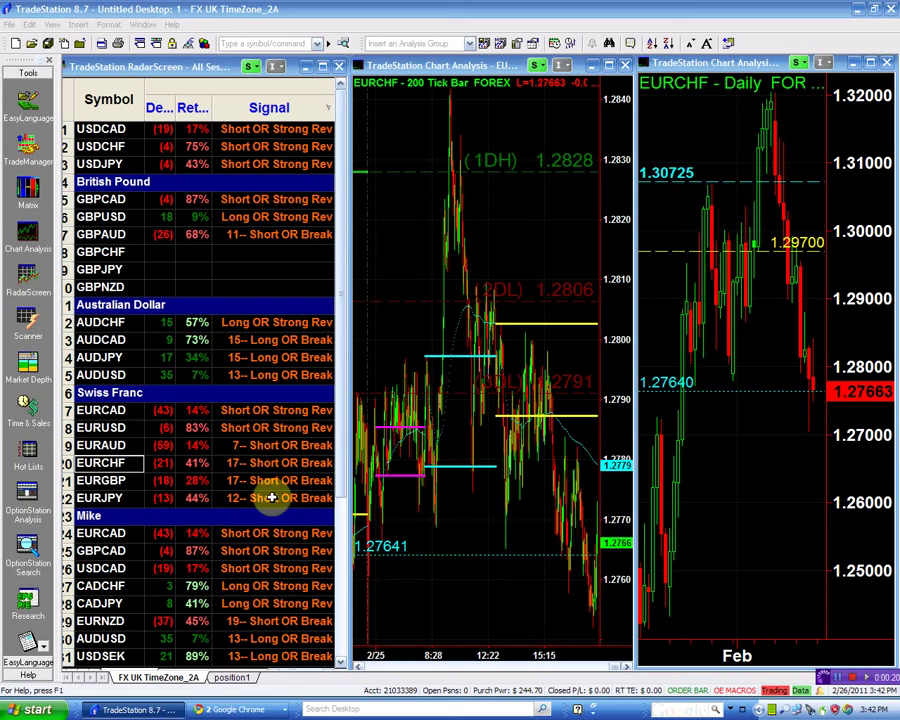
Open the McDady RadarScreen indicator inputs for EURCHF and set ShortPoint to 1.2764
double_click(282, 467)
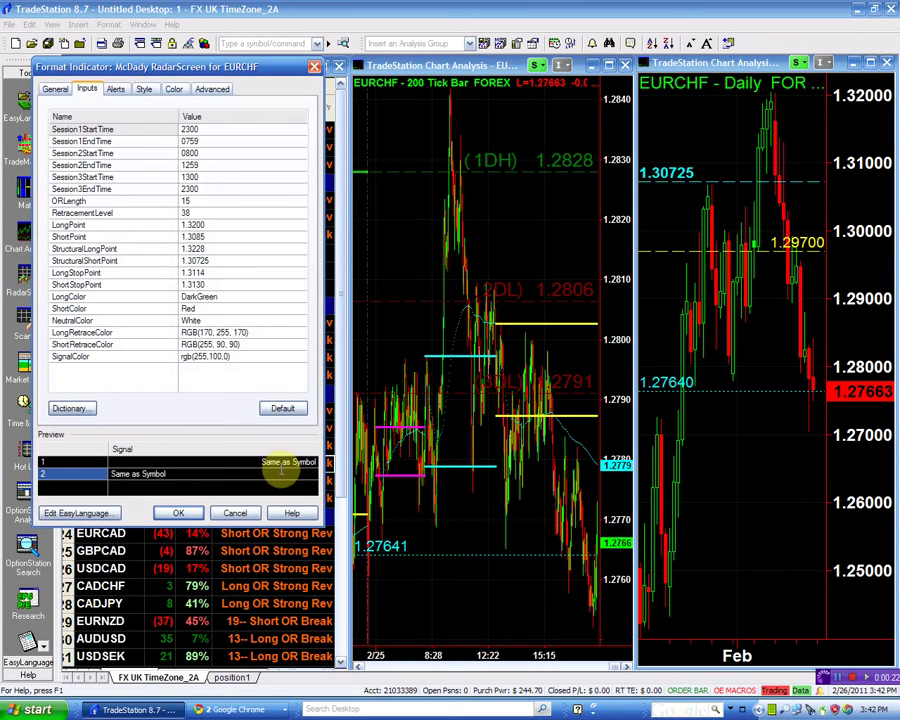
left_click(229, 249)
left_click(224, 237)
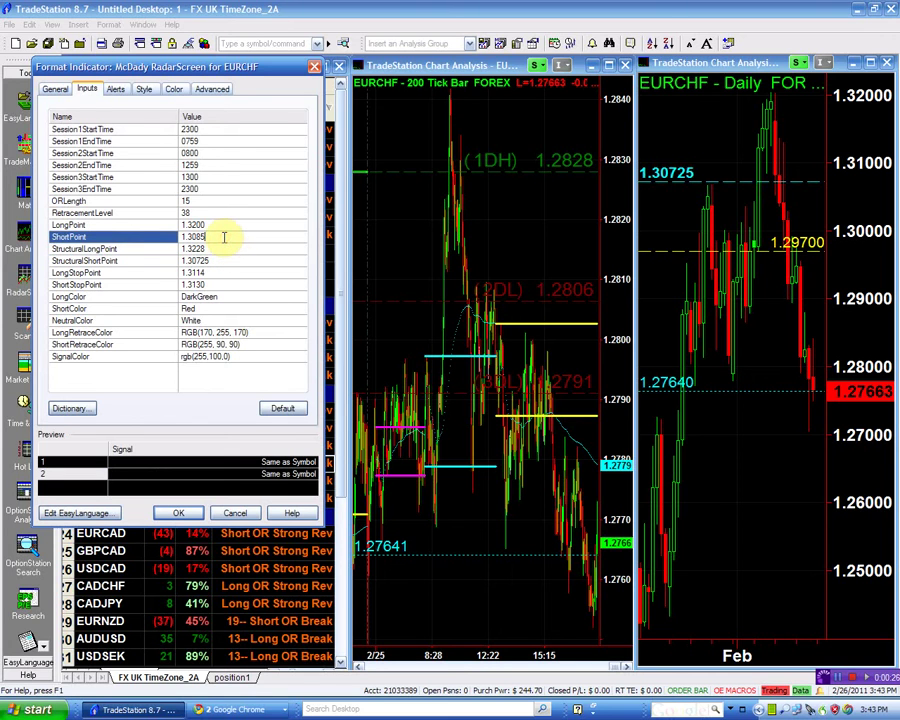
key("BackSpace")
key("BackSpace")
key("BackSpace")
key("BackSpace")
type(".2")
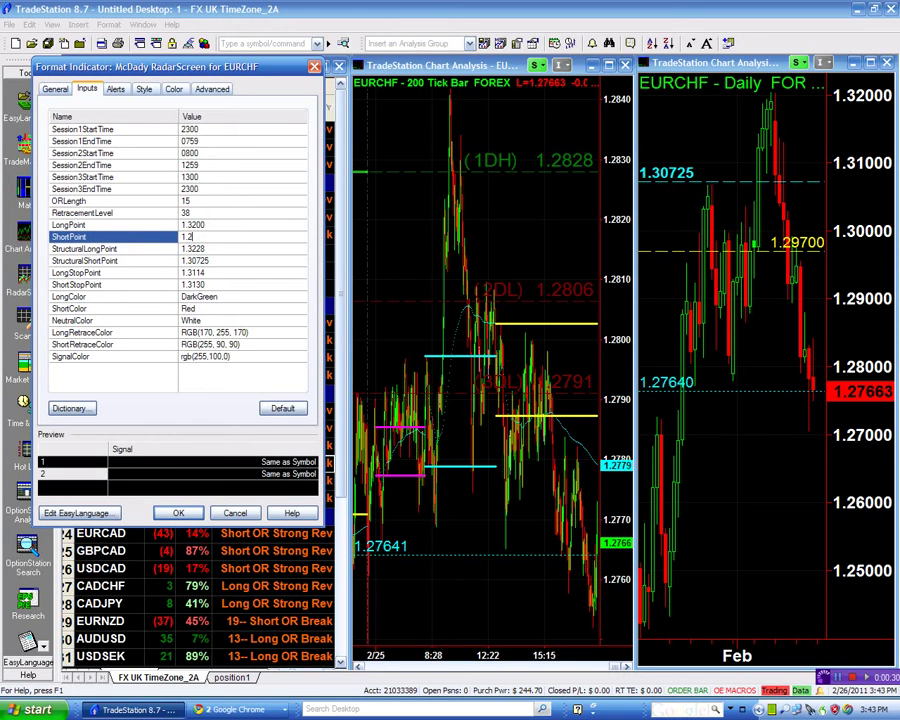
type("764")
Set the EURCHF indicator's ShortStopPoint to 1.2764
left_click(215, 271)
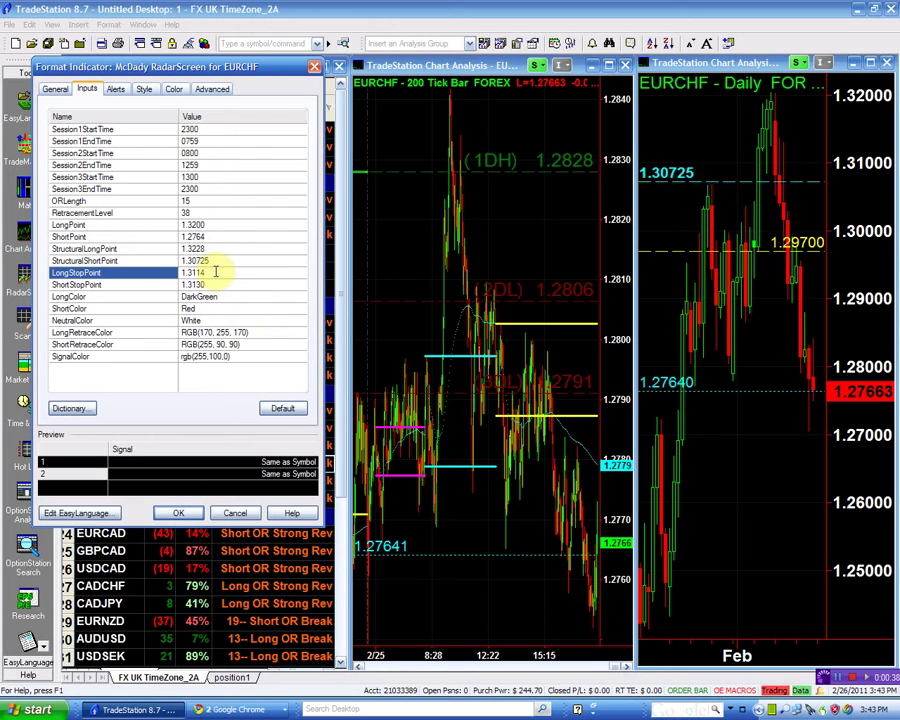
left_click(214, 284)
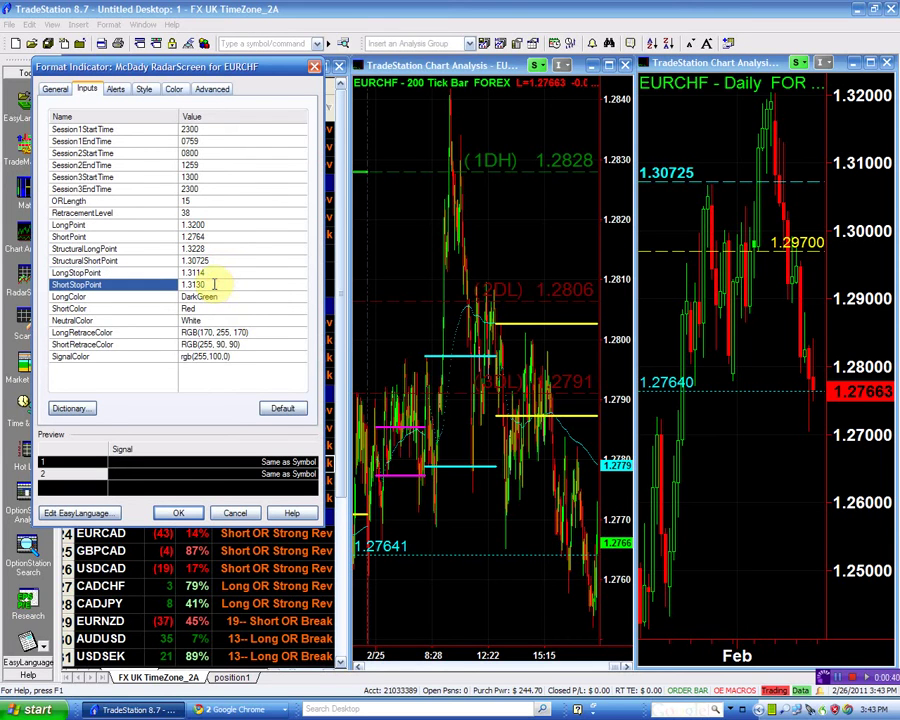
key("BackSpace")
key("BackSpace")
key("BackSpace")
type(".27")
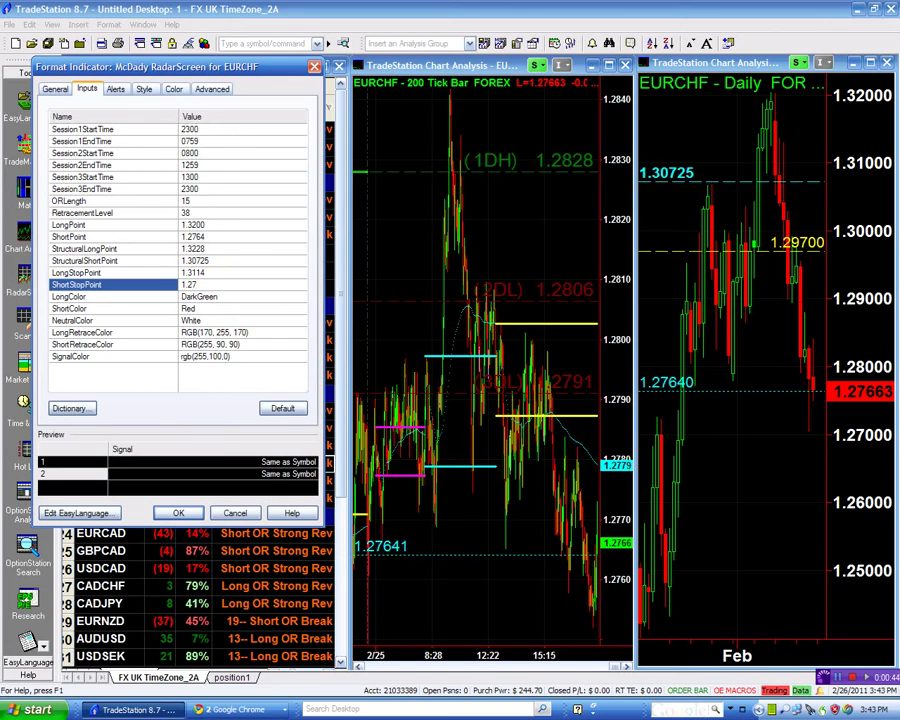
type("64")
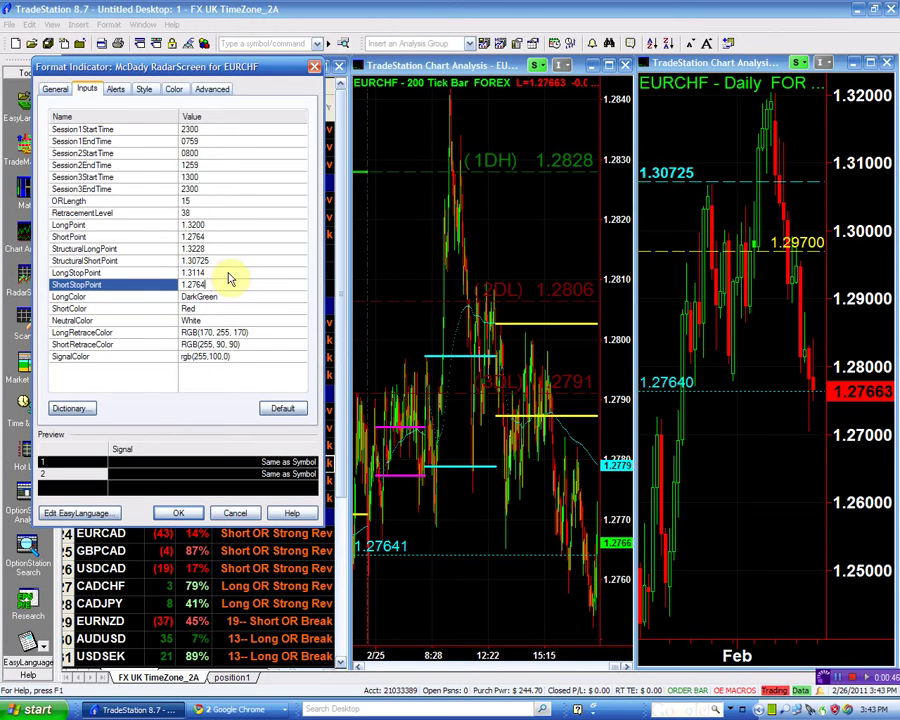
Set StructuralShortPoint to 1.2764 and apply the EURCHF indicator inputs
left_click(228, 272)
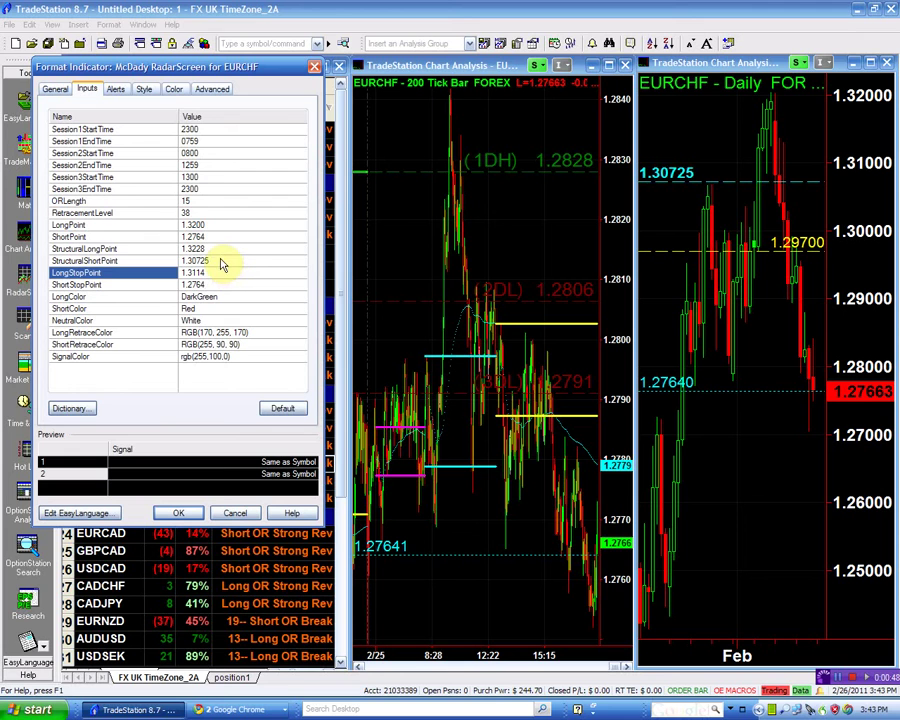
left_click(221, 259)
key("BackSpace")
key("BackSpace")
key("BackSpace")
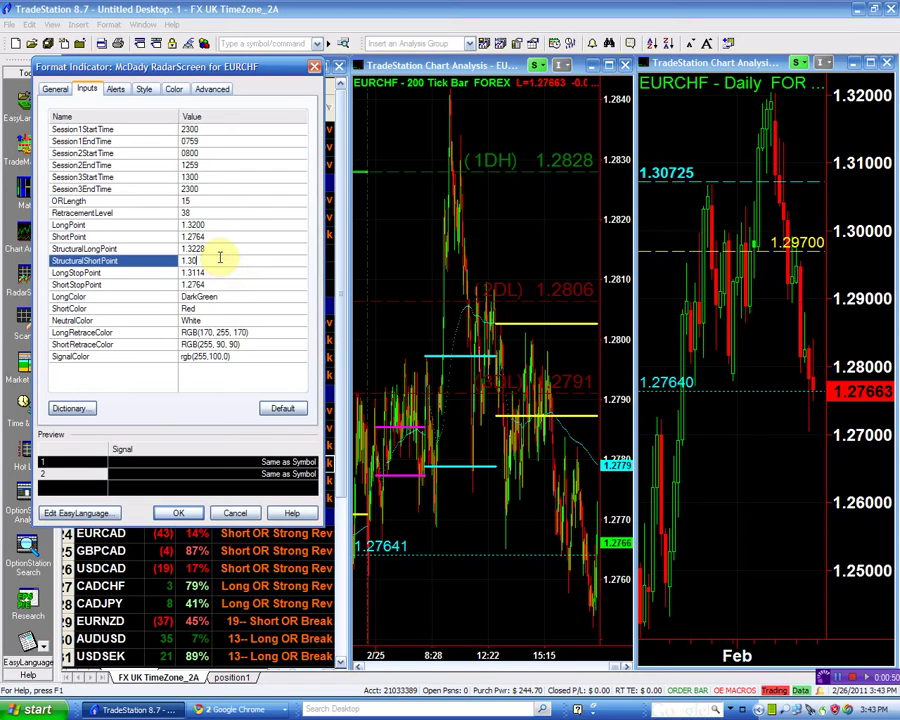
key("BackSpace")
key("BackSpace")
type("2764")
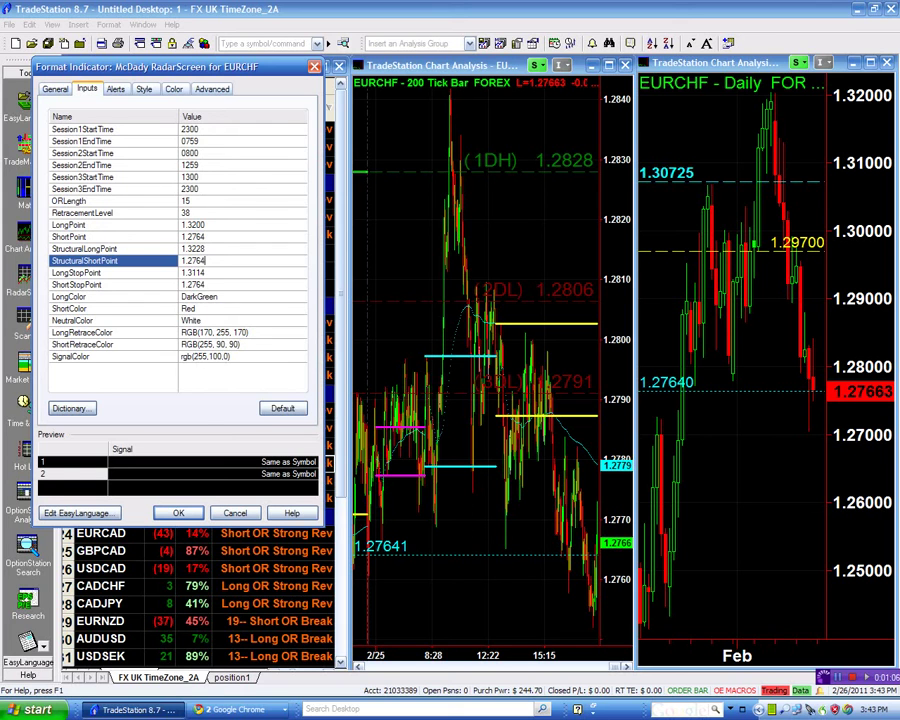
left_click(179, 512)
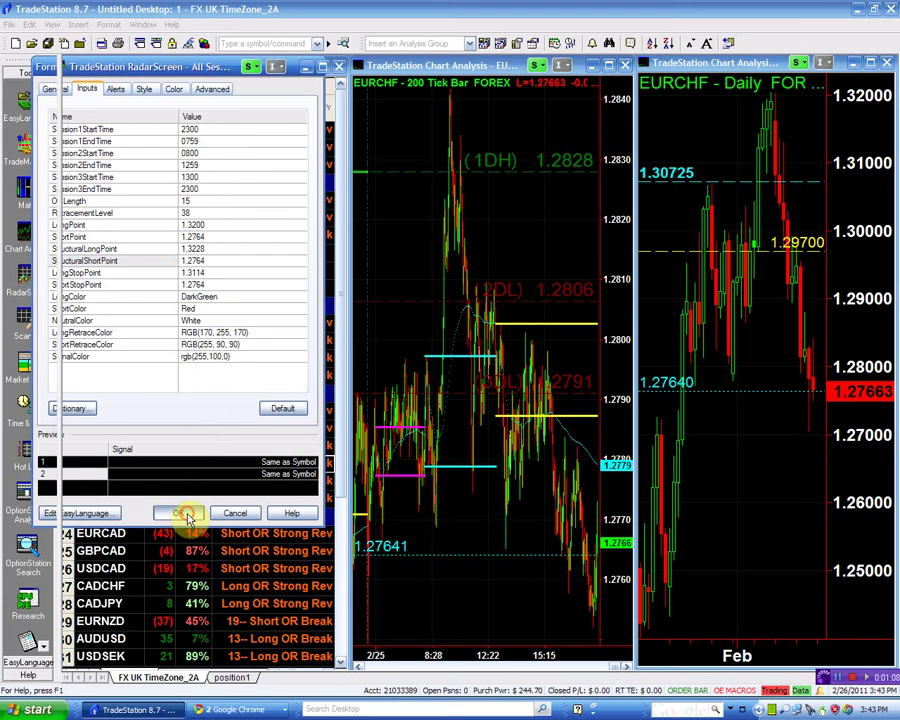
Enlarge the EURCHF 200 Tick Bar chart to examine its recent price levels, and restore the window layout
left_click(610, 68)
left_click(612, 68)
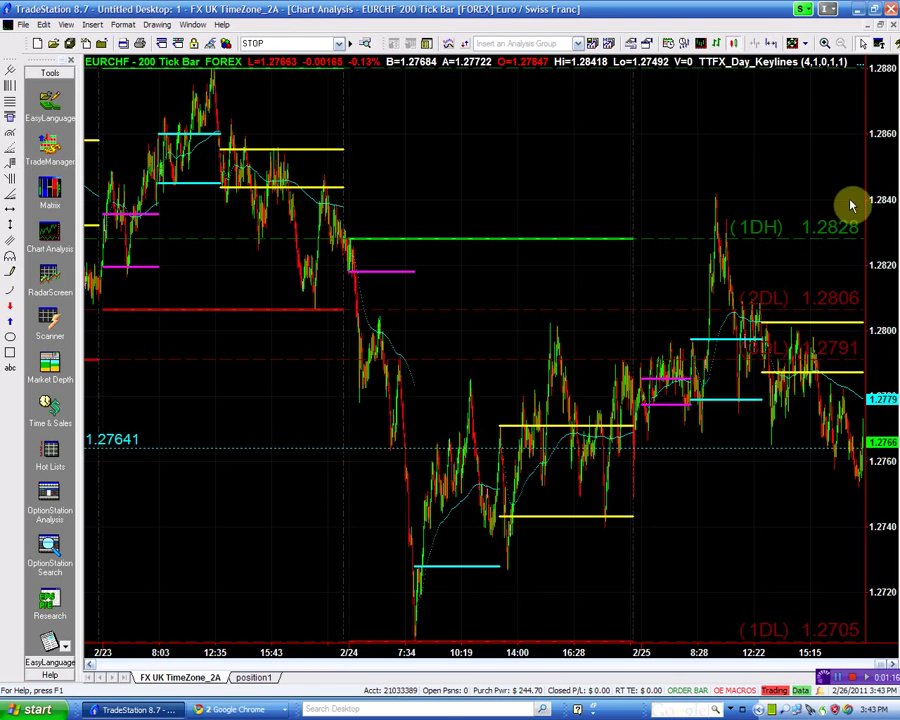
left_click(884, 26)
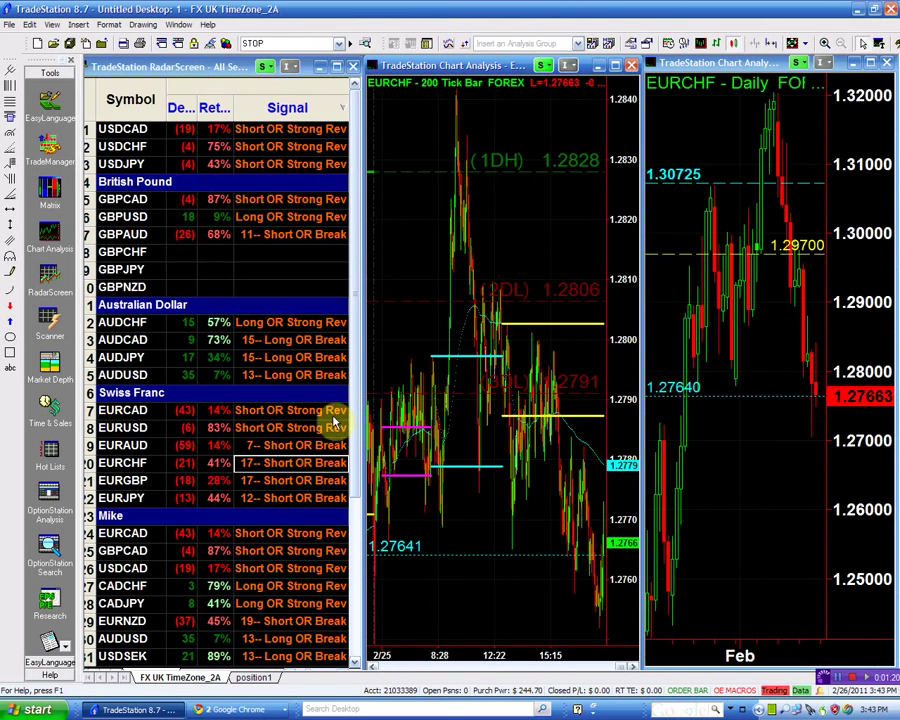
Reopen the McDady RadarScreen inputs for EURCHF and set LongPoint to 1.2830
double_click(283, 461)
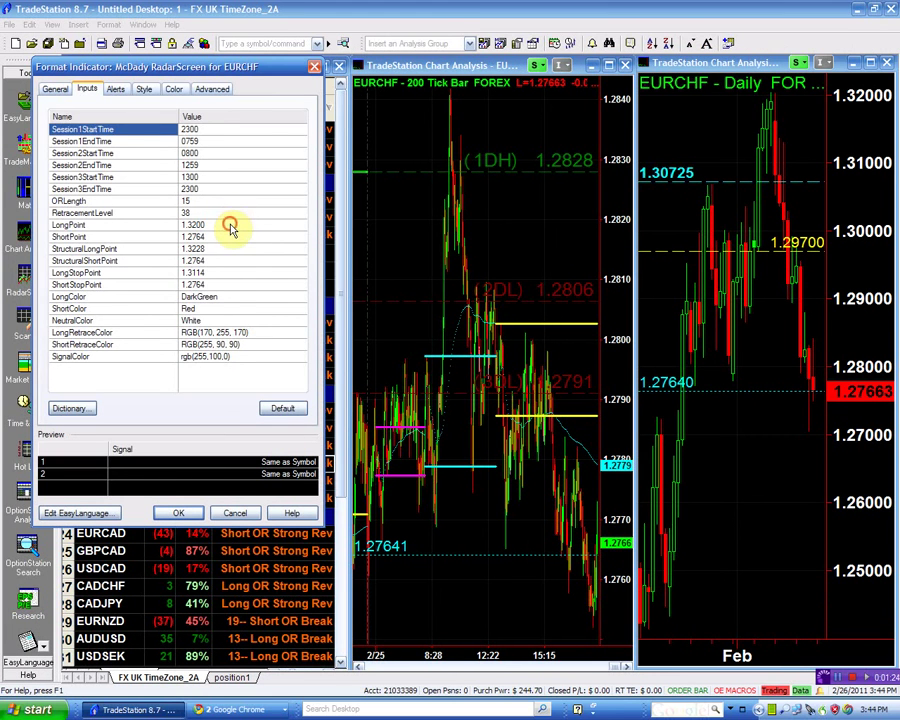
left_click(231, 224)
key("BackSpace")
key("BackSpace")
key("BackSpace")
key("BackSpace")
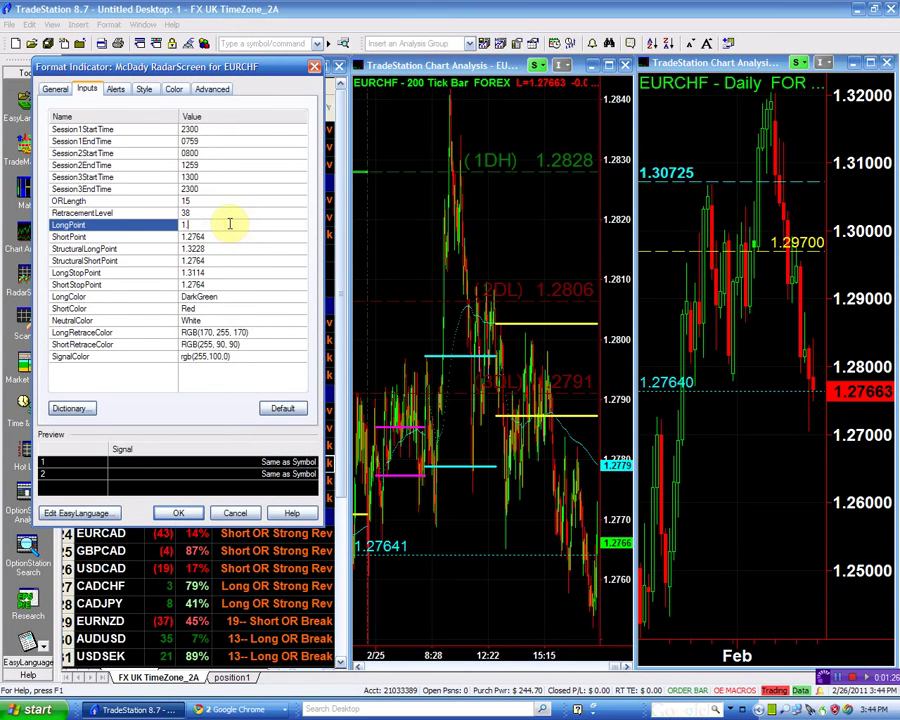
type("28")
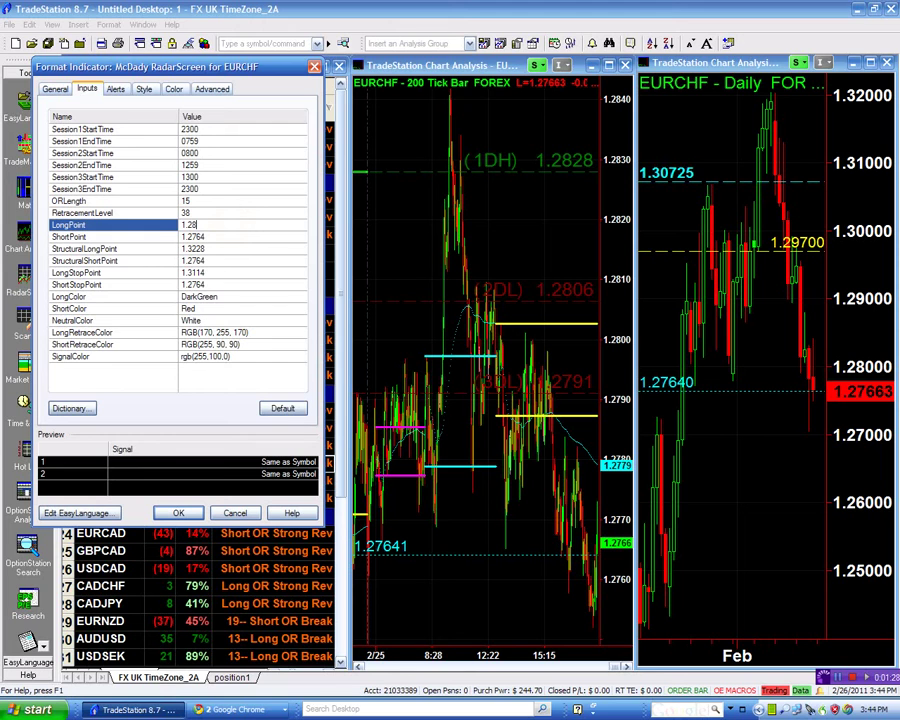
type("30")
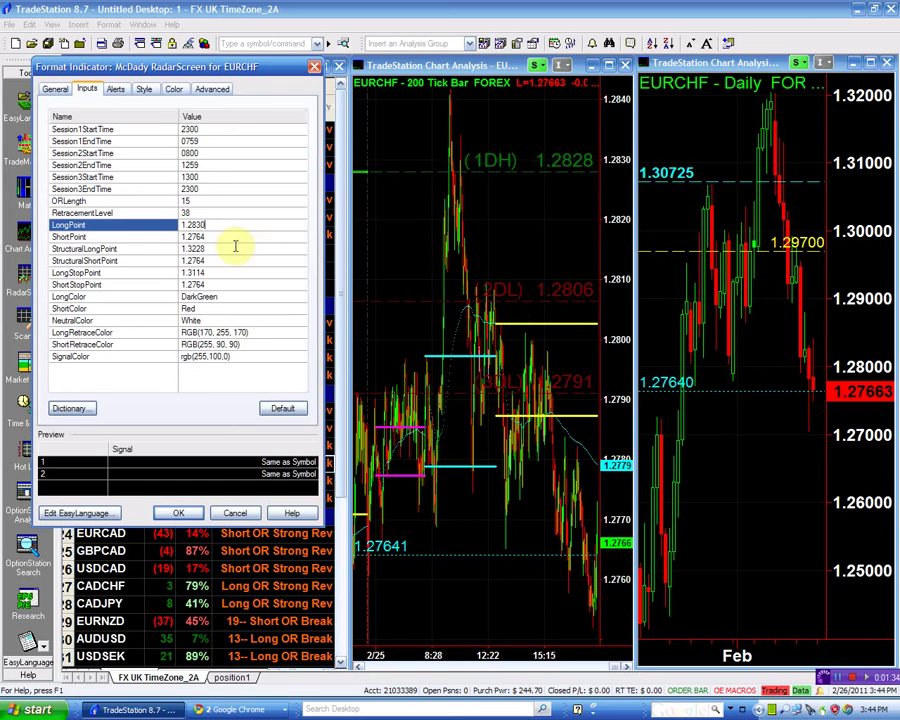
Set LongStopPoint to 1.2791 and apply the EURCHF indicator inputs
left_click(212, 272)
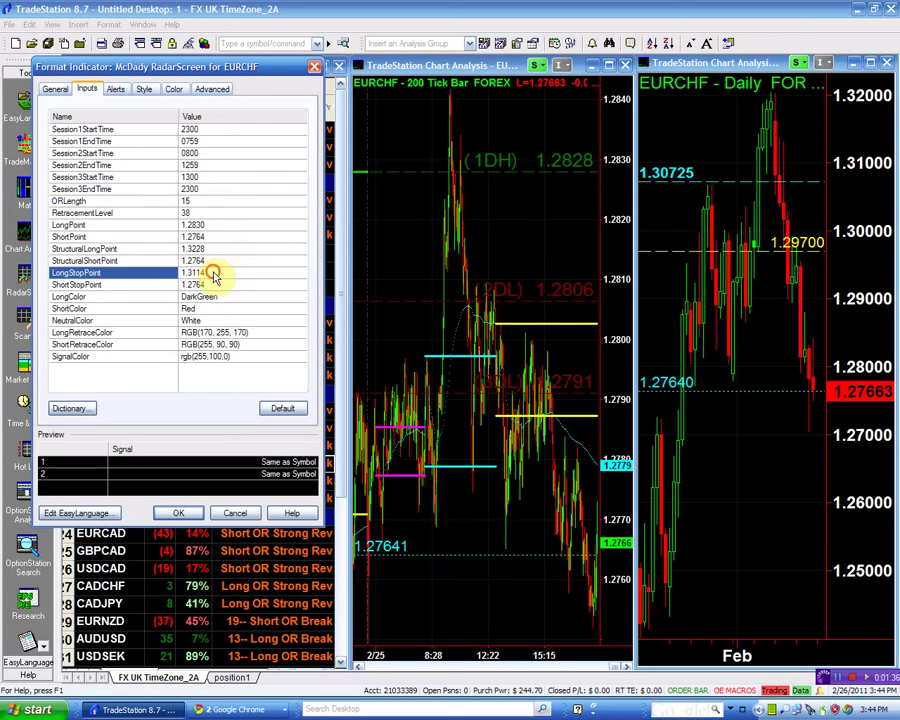
key("BackSpace")
key("BackSpace")
key("BackSpace")
key("BackSpace")
key("BackSpace")
type(".")
type("791")
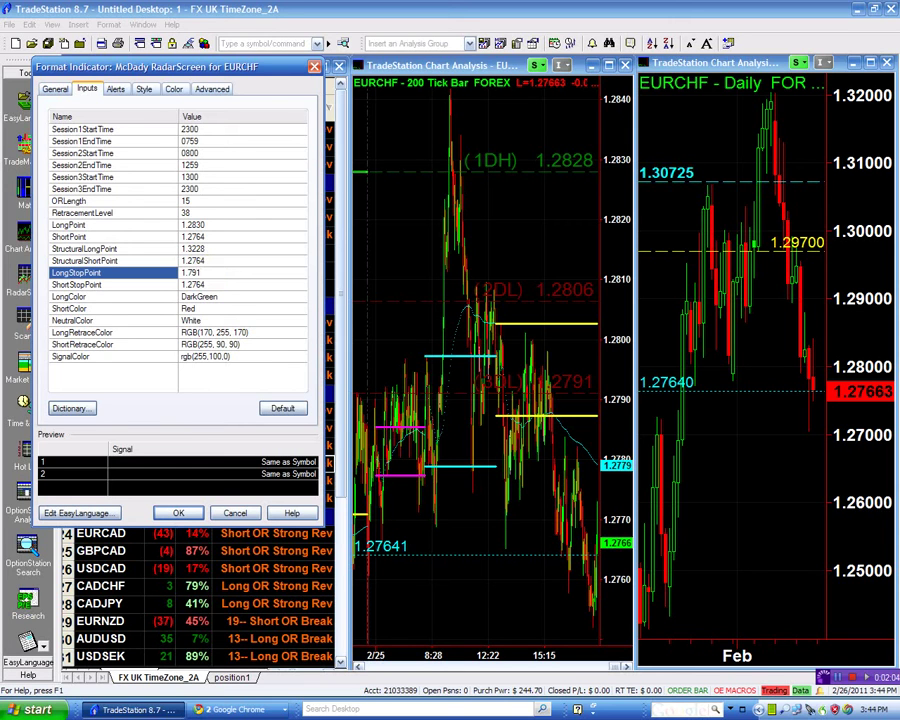
key("BackSpace")
key("BackSpace")
key("BackSpace")
type("2791")
left_click(183, 513)
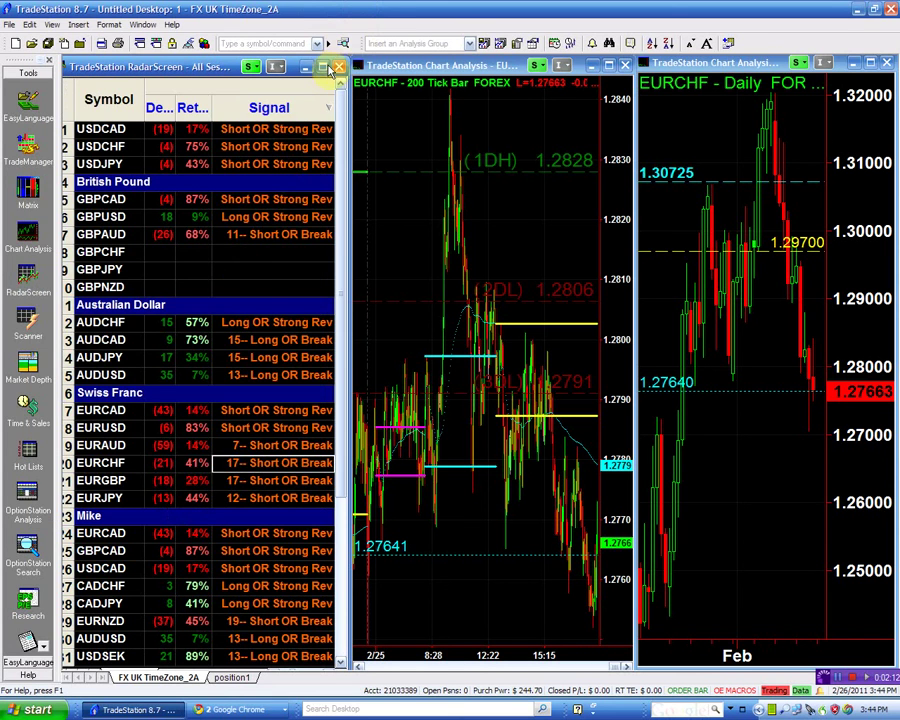
Maximize the RadarScreen and review the long, short, structural and stop points in the EURCHF row
left_click(323, 70)
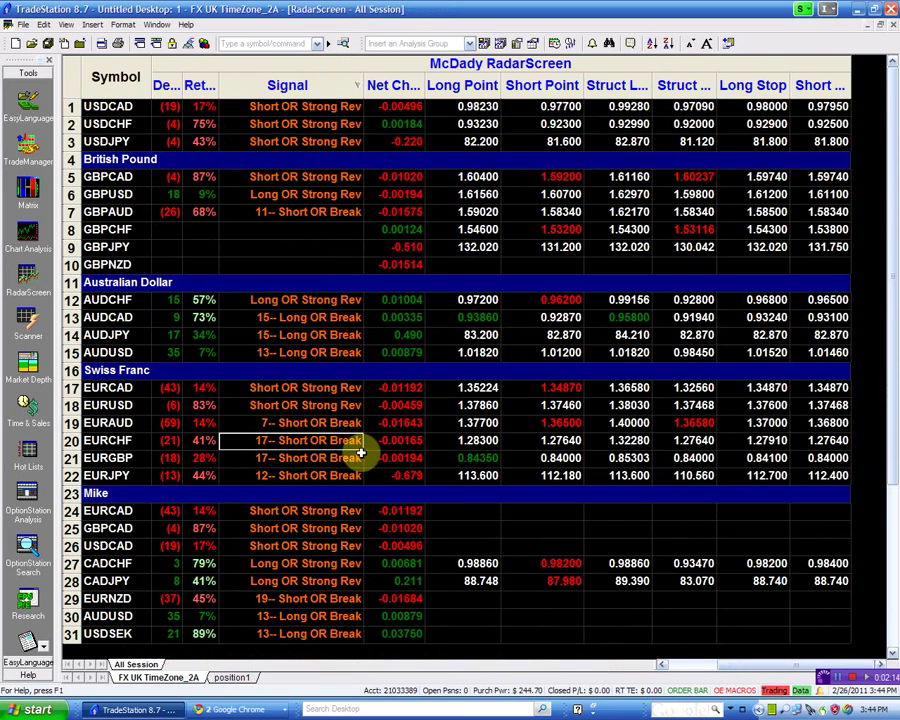
left_click(442, 441)
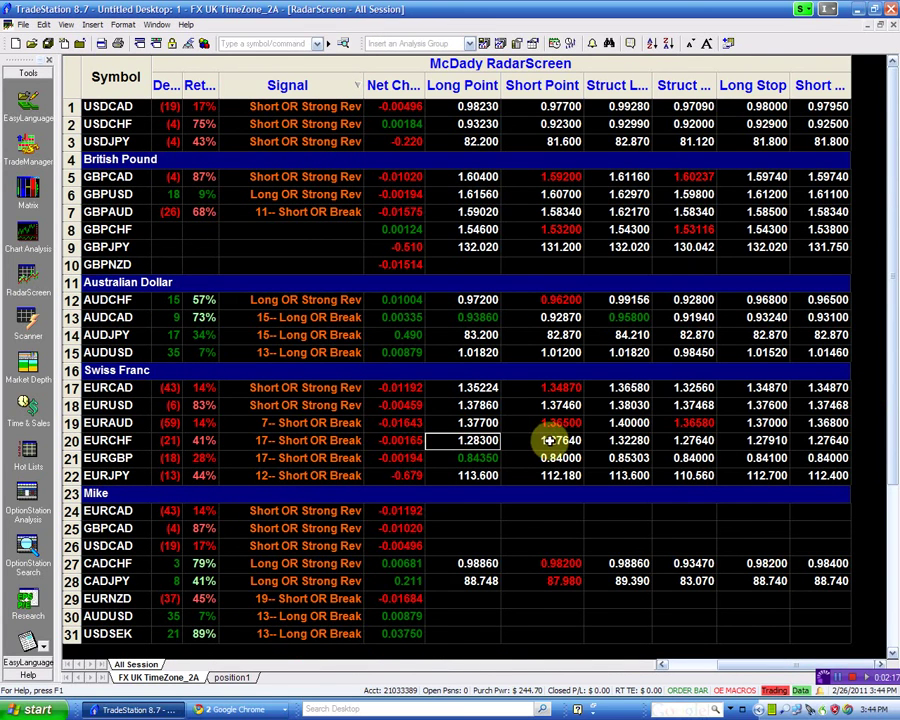
left_click(618, 443)
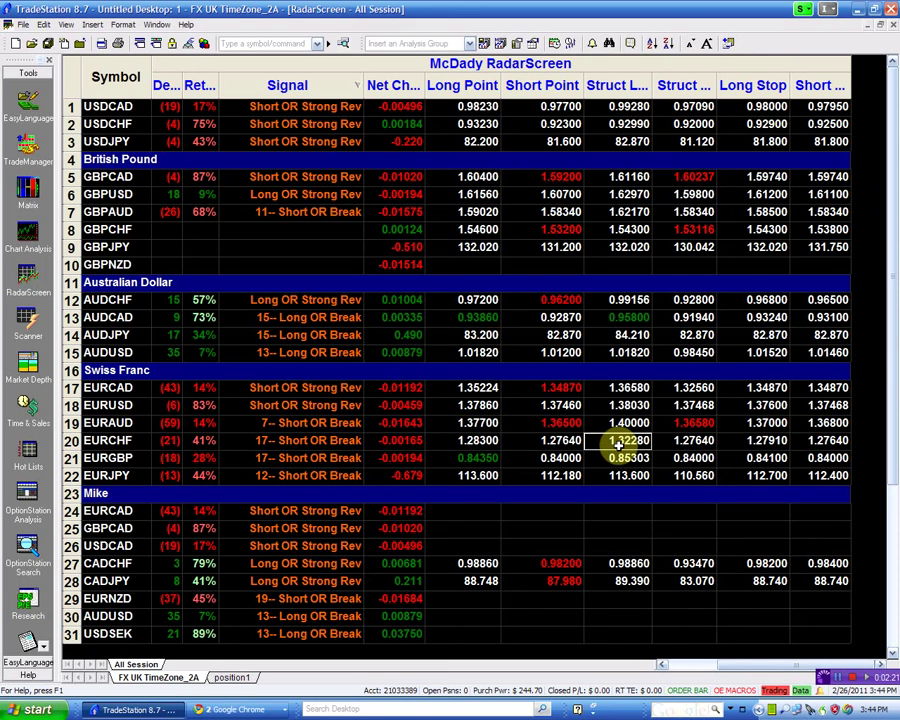
left_click(757, 442)
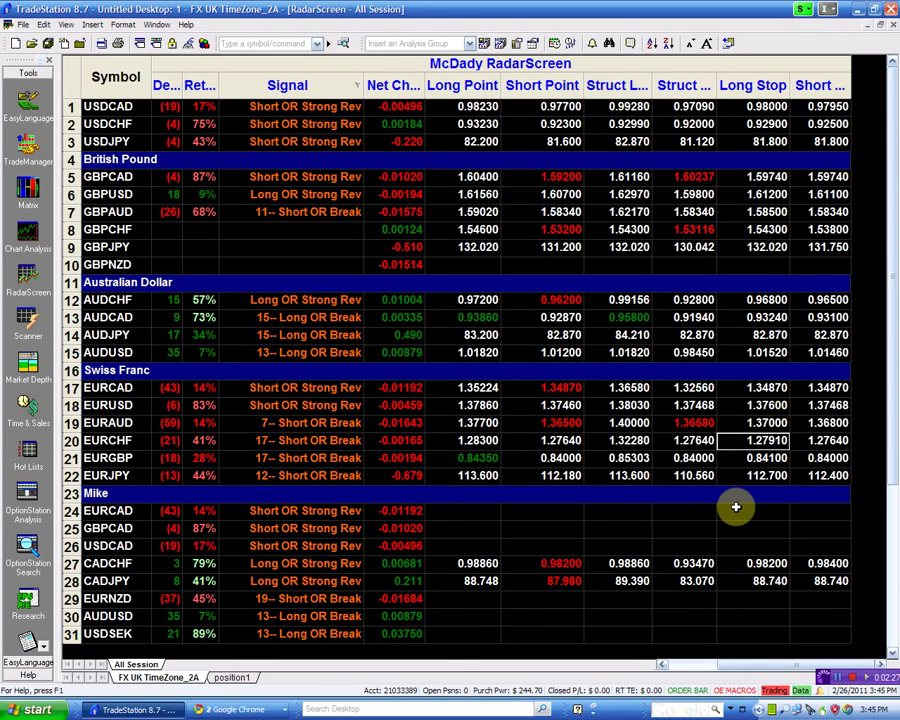
left_click(568, 440)
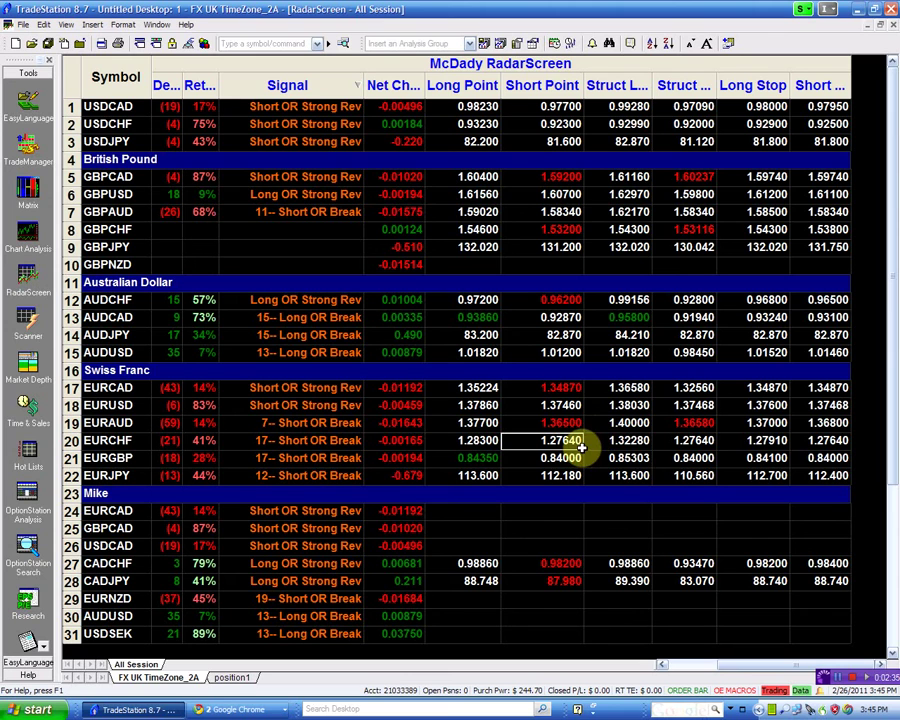
left_click(704, 457)
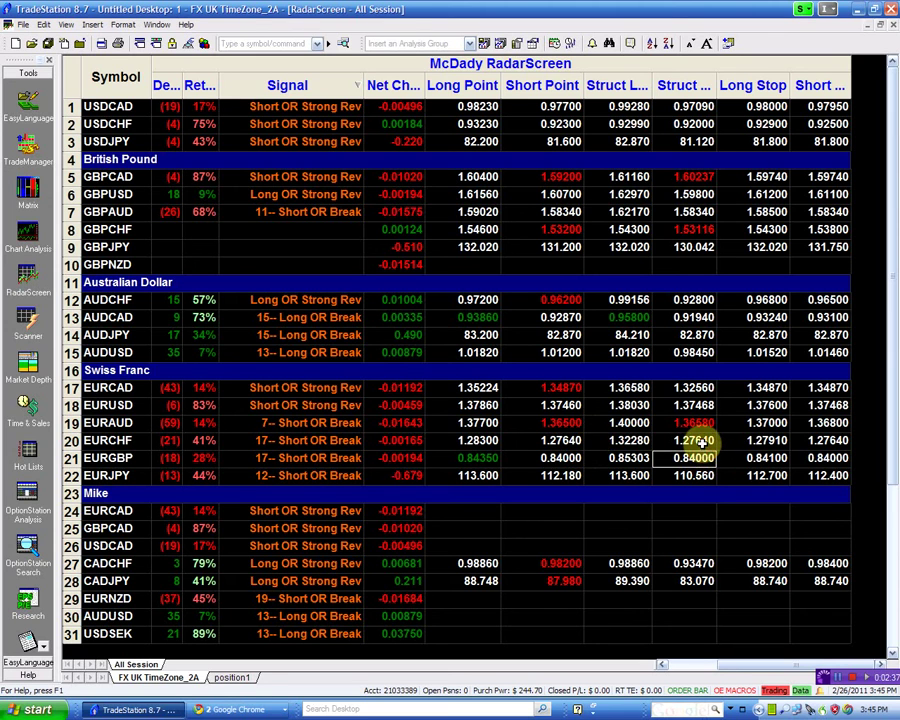
left_click(701, 442)
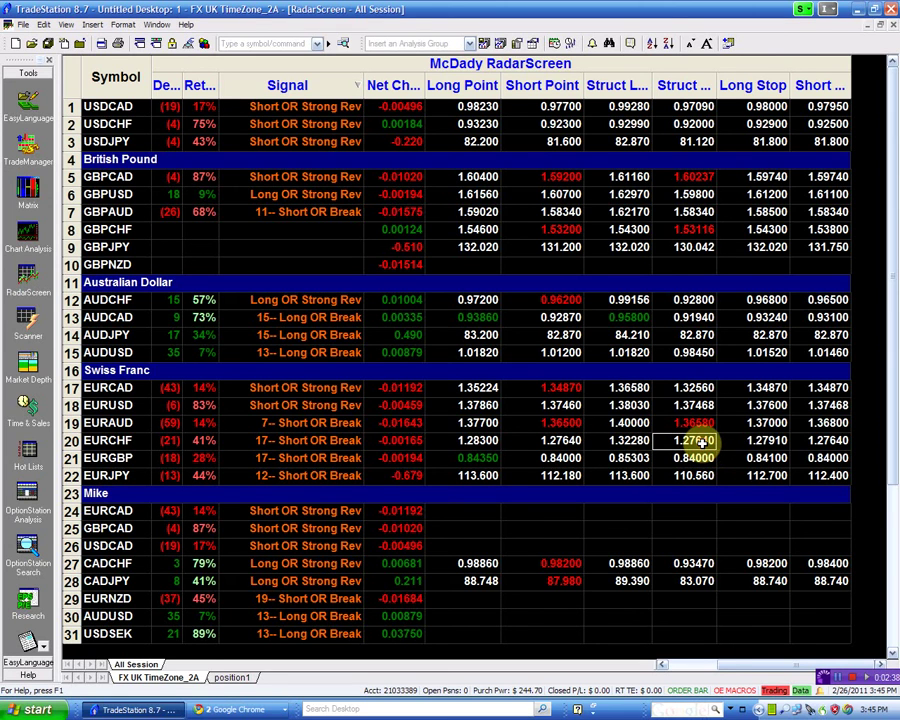
left_click(821, 441)
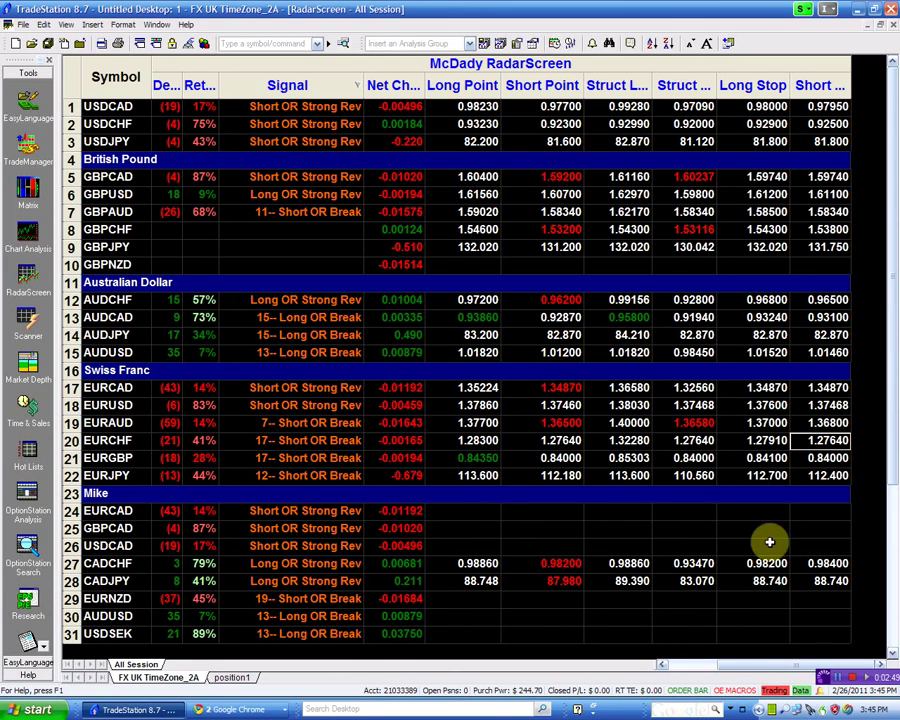
left_click_drag(799, 665, 722, 670)
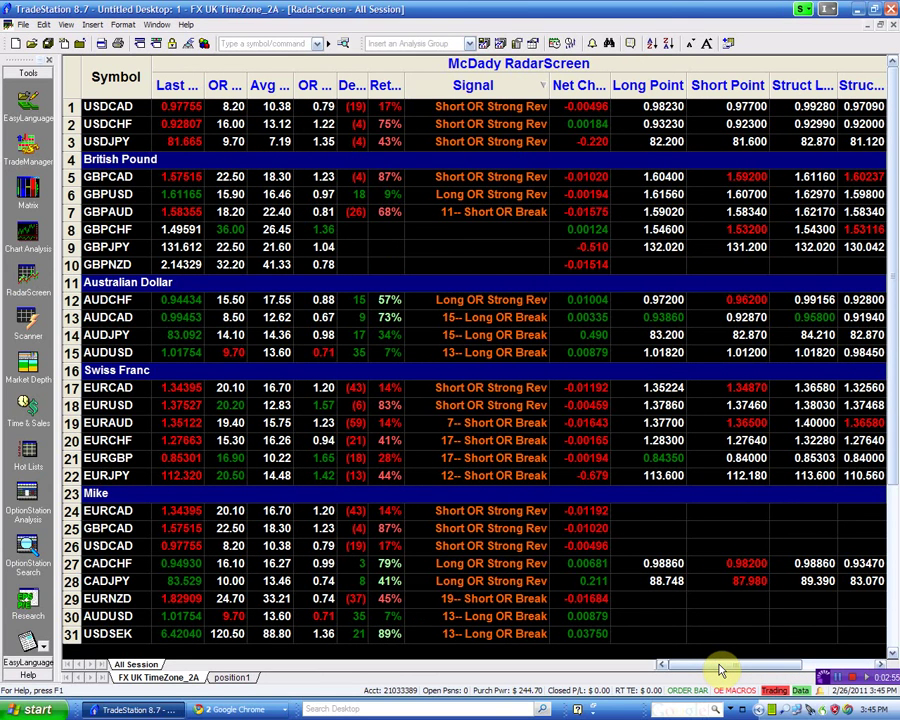